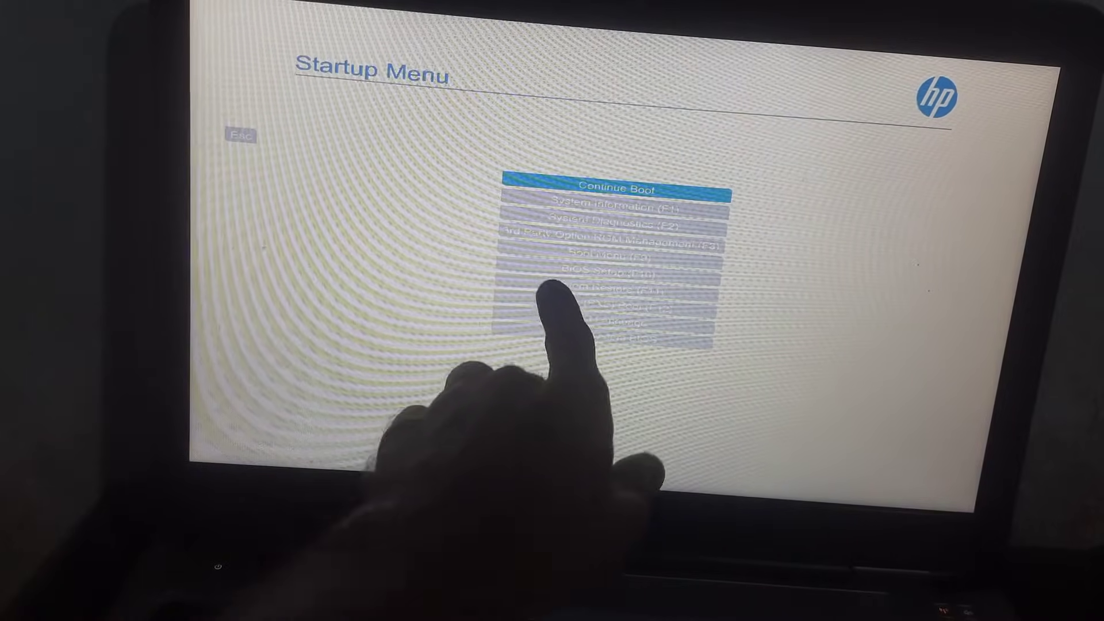
- Enter BIOS Setup from the startup menu with F10 and move to the Advanced tab
key("Down")
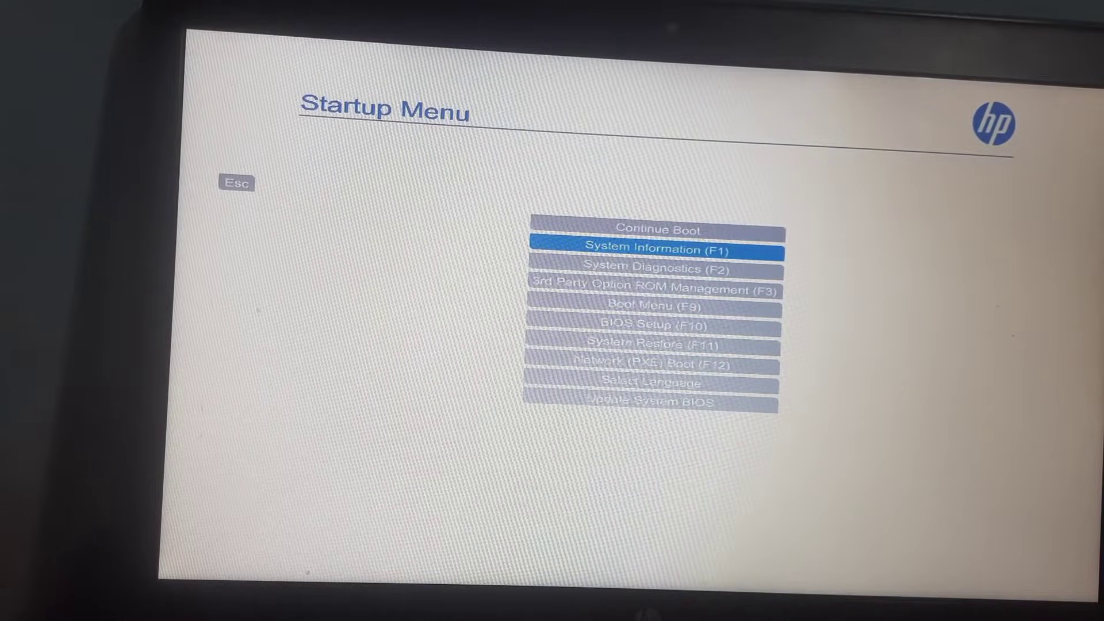
key("F10")
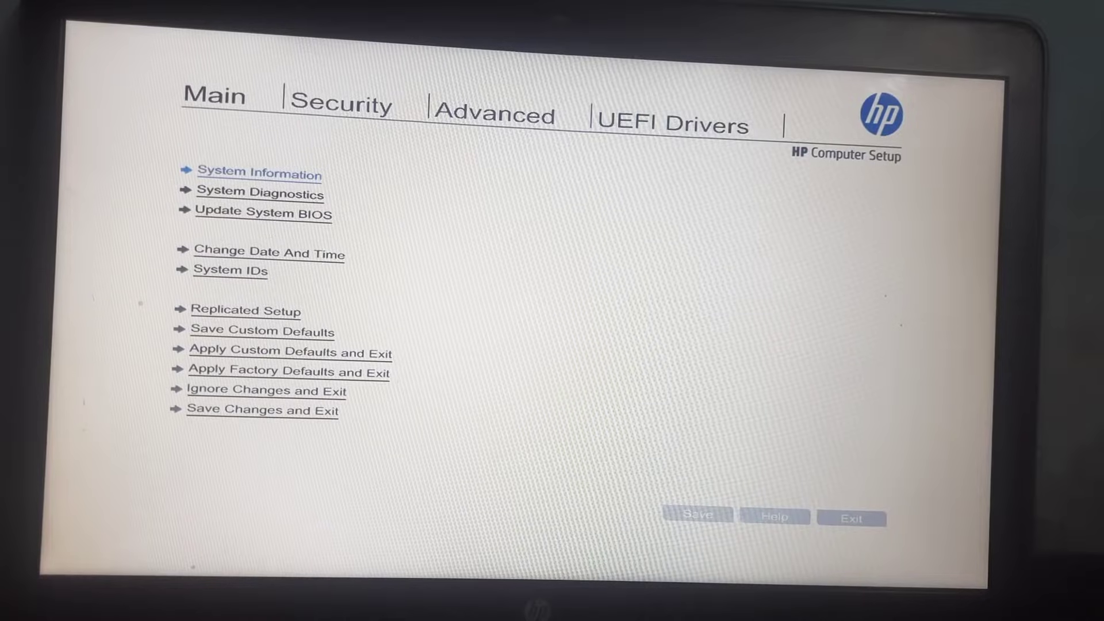
key("Right")
key("Right")
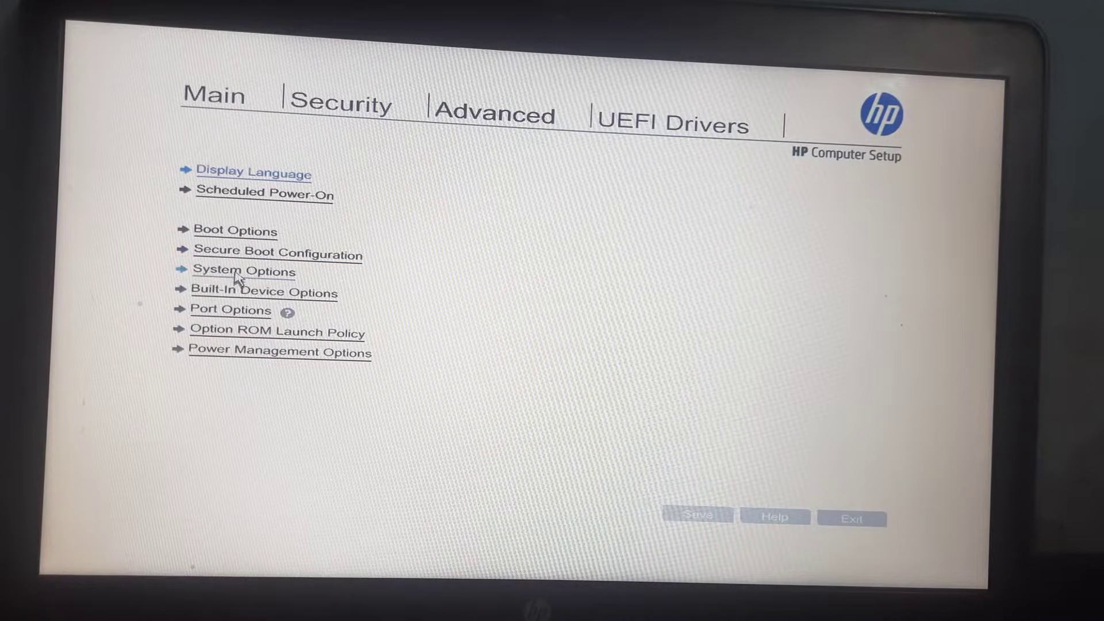
- Open and close System Options and Boot Options, returning to the Advanced category list
left_click(237, 273)
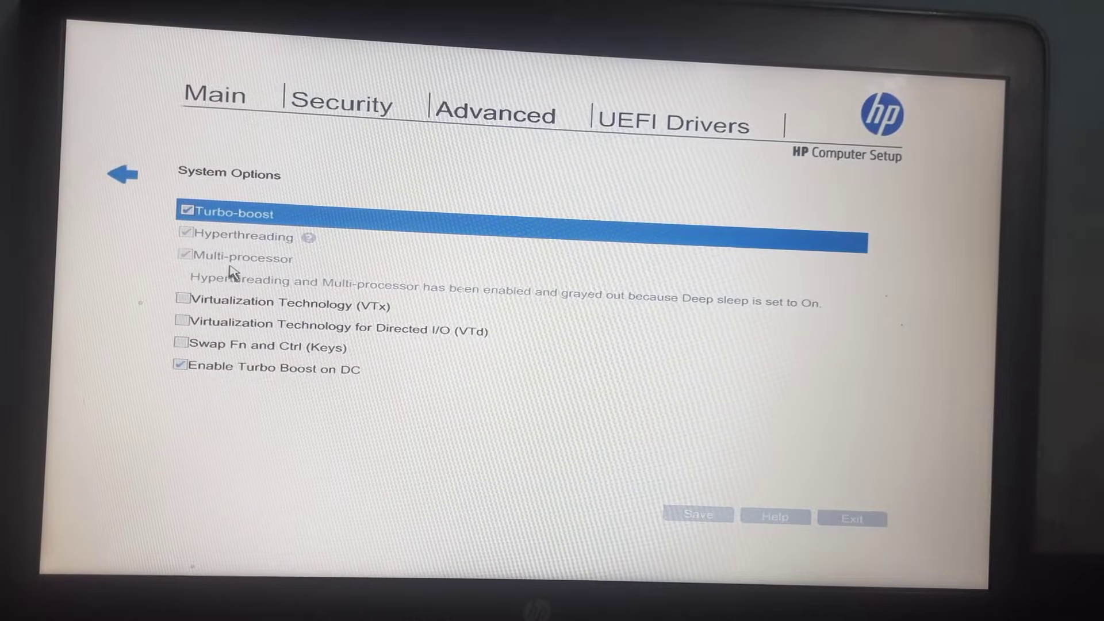
key("Escape")
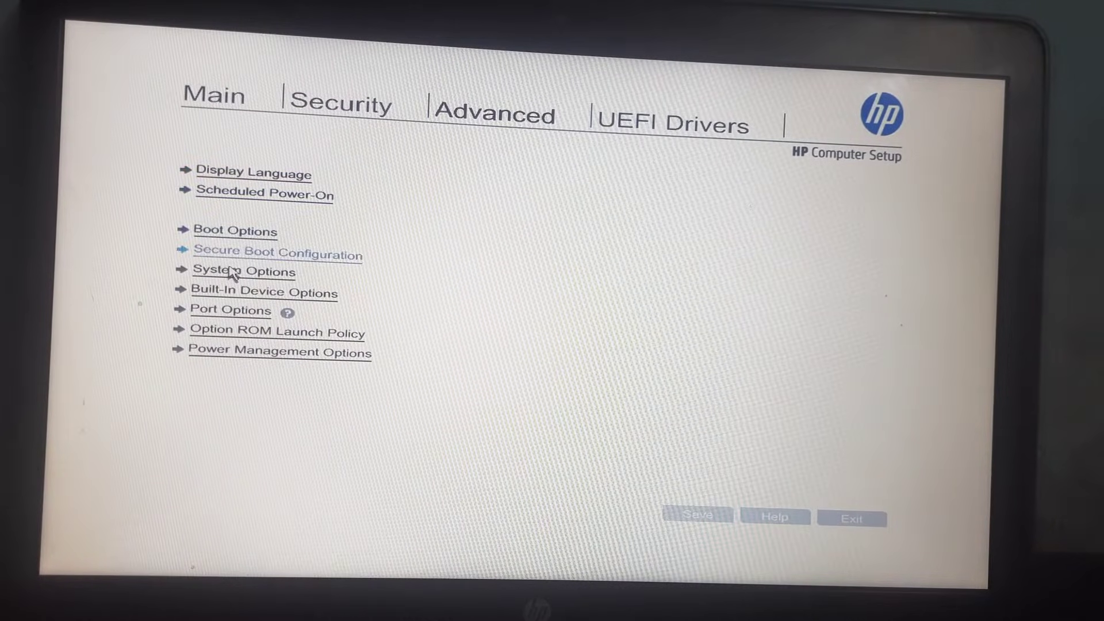
key("Return")
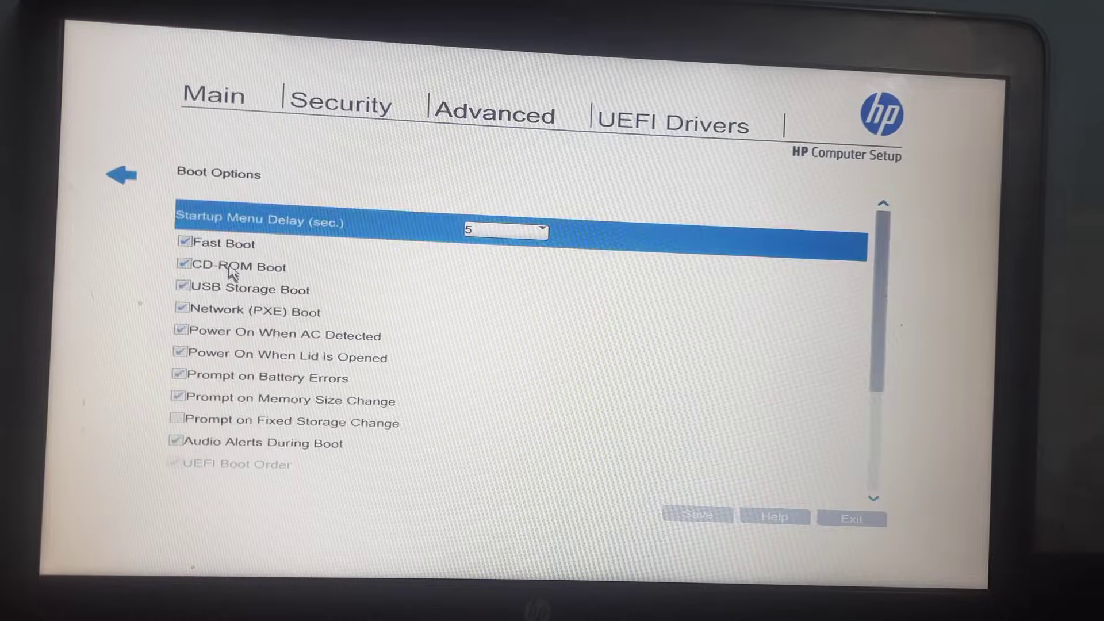
key("Escape")
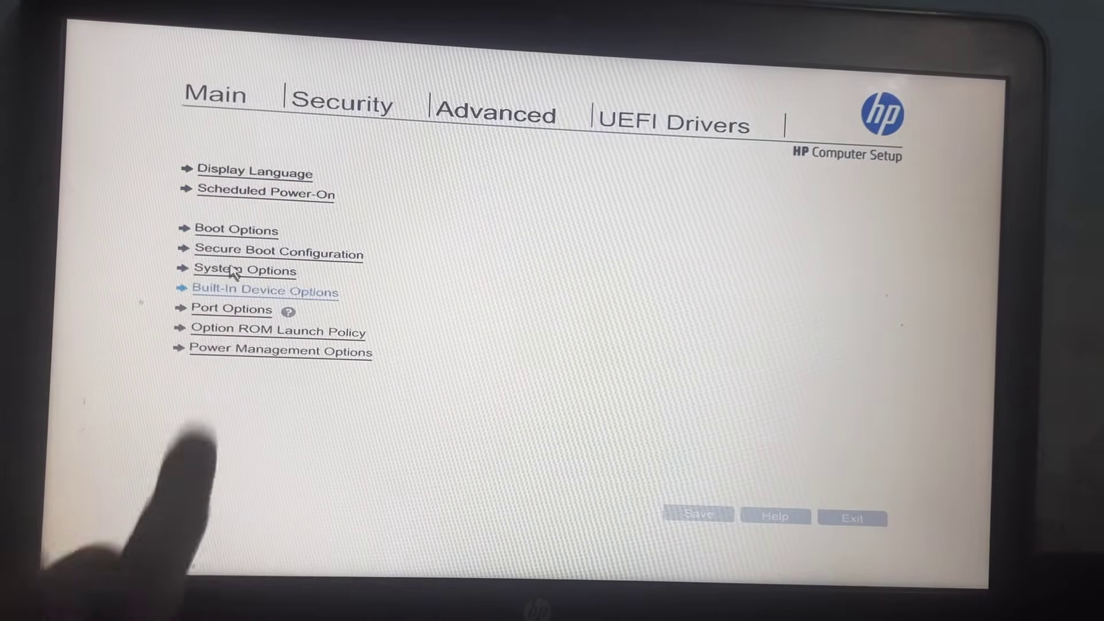
- In Built-In Device Options, set video memory size to 512 MB and choose Save
key("Return")
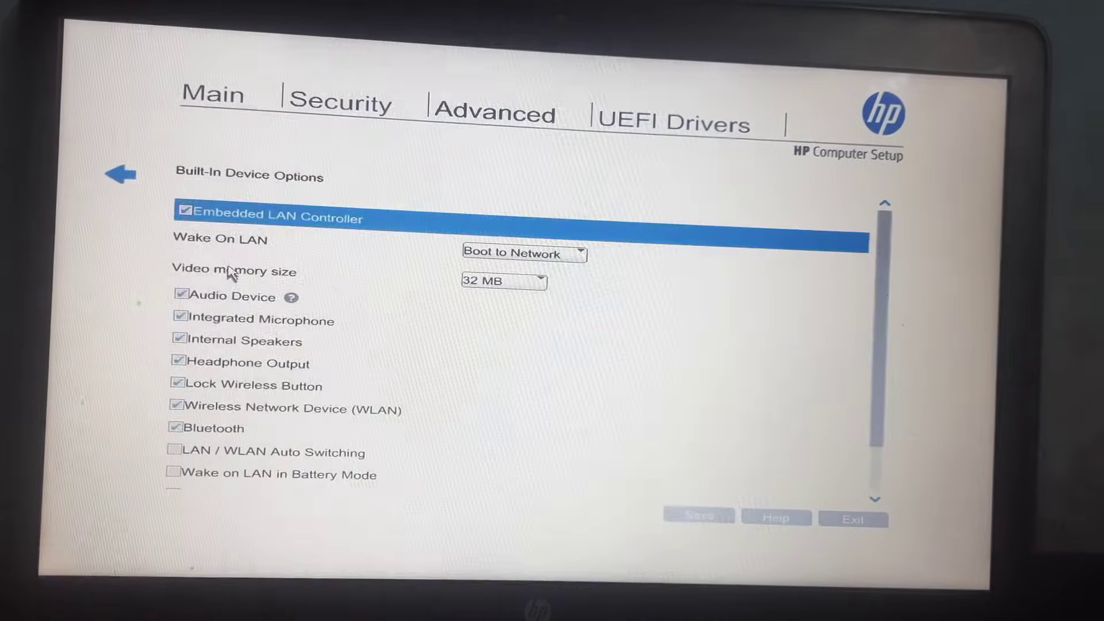
key("Down")
key("Down")
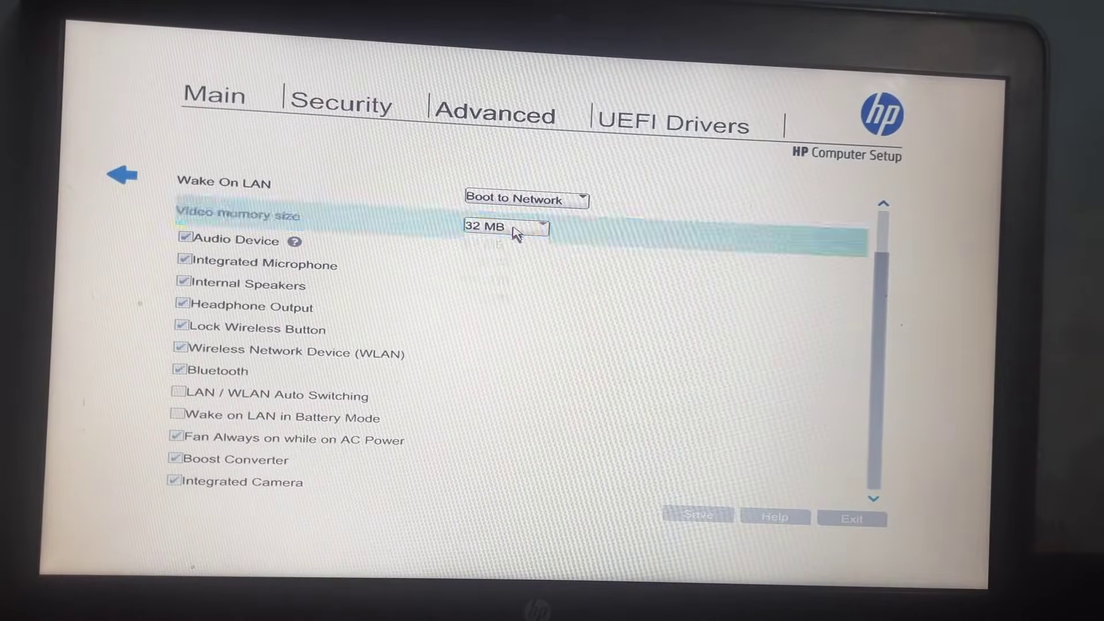
left_click(516, 237)
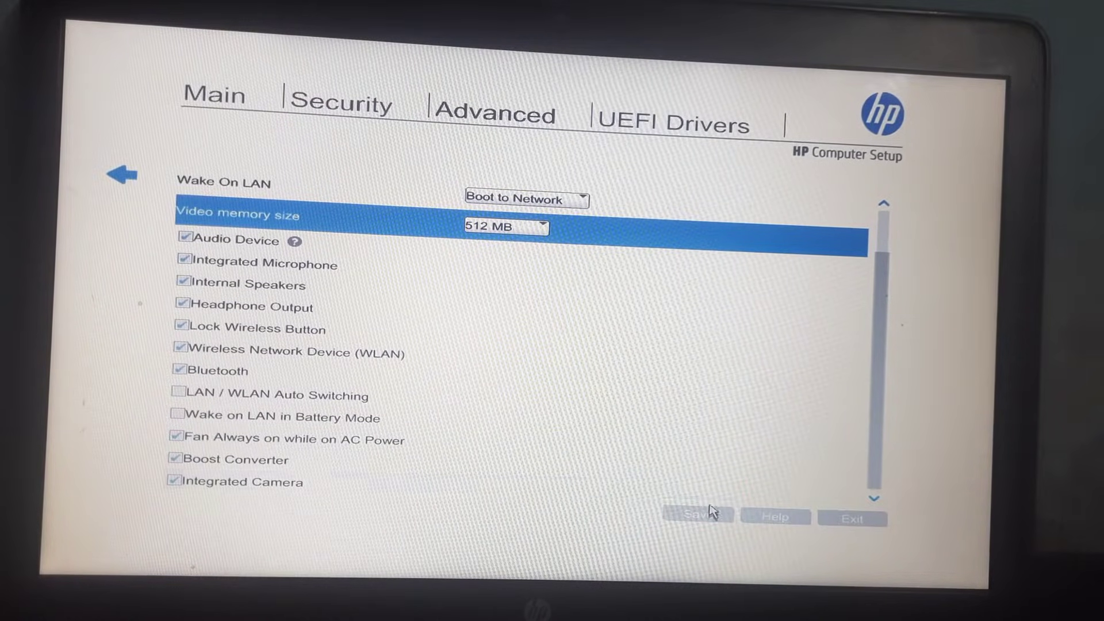
left_click(697, 518)
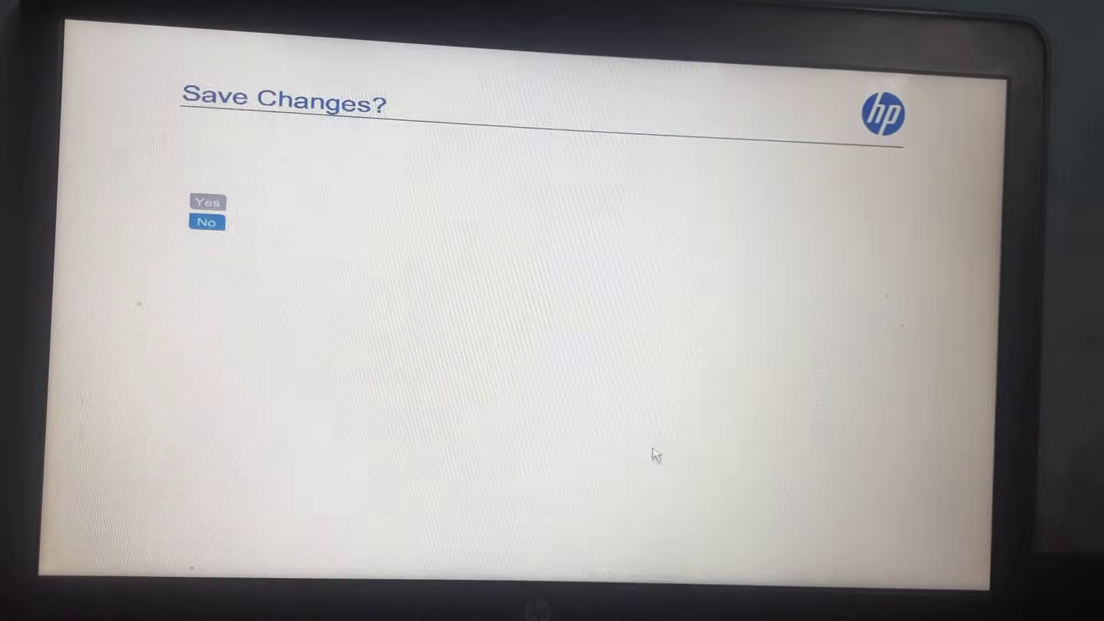
- Confirm saving the changes, then exit to the Exiting save-changes prompt
left_click(208, 203)
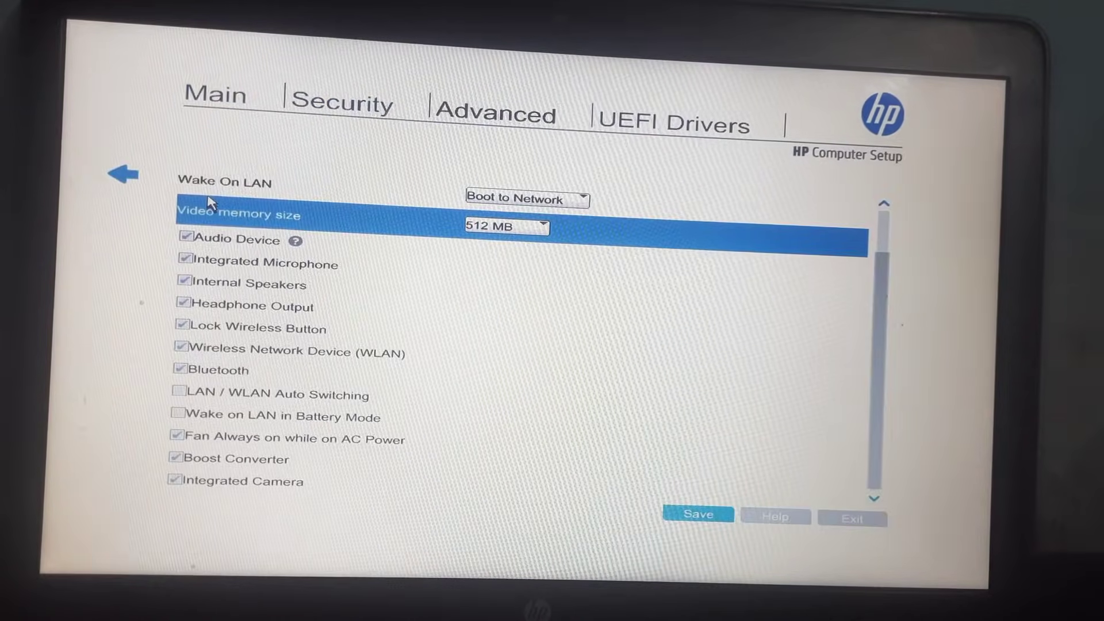
key("Escape")
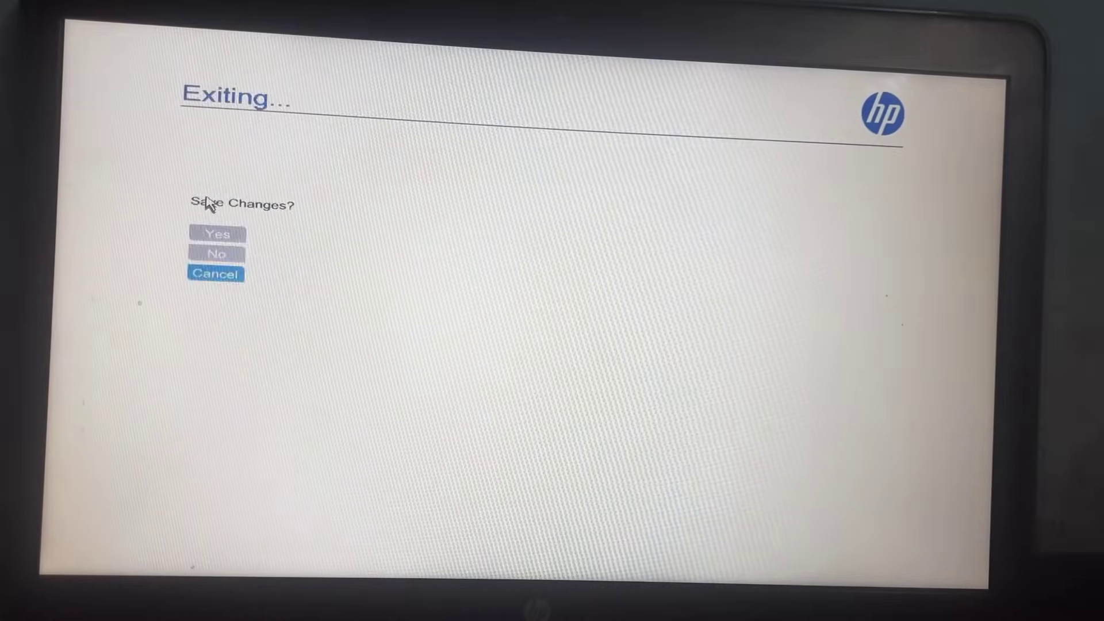